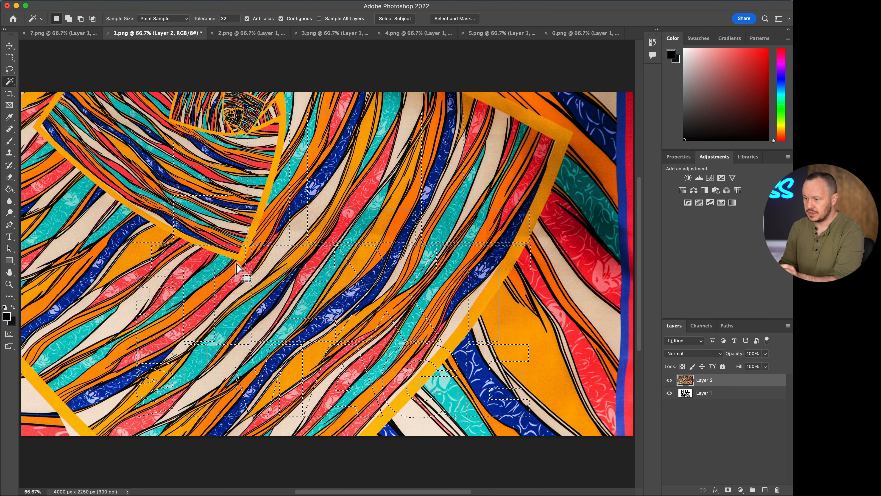
Invert the lettering selection and delete the striped pattern outside the letters on Layer 2.
right_click(144, 243)
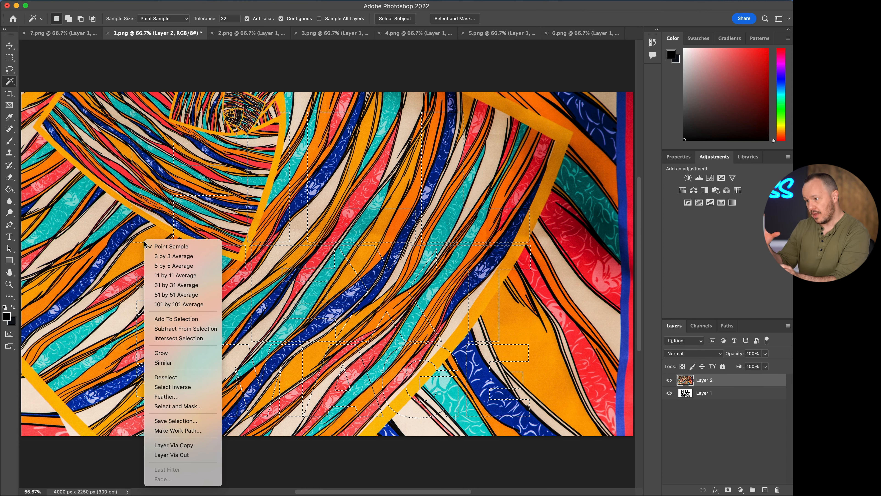
click(187, 387)
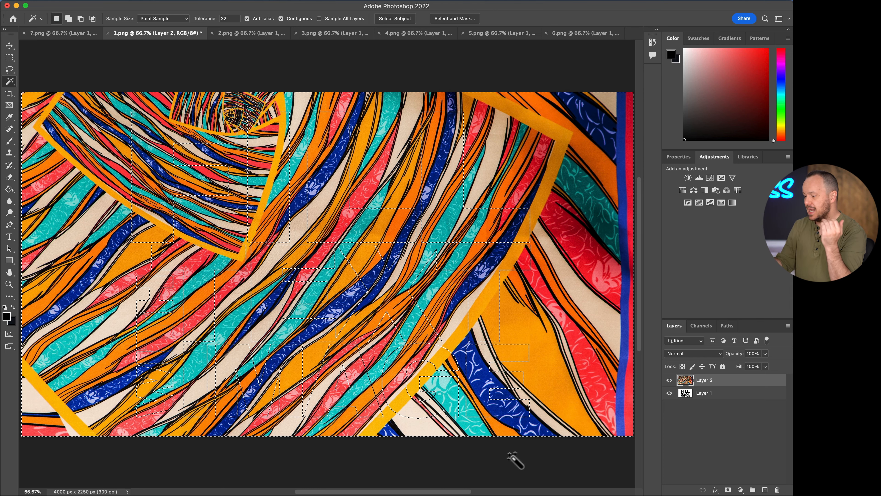
key(Delete)
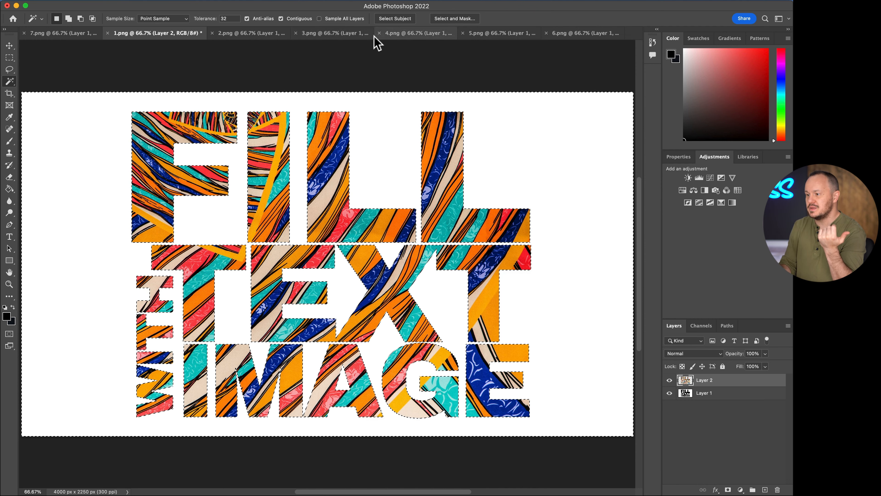
Paste the red gingham image from 3.png into 1.png and delete the part outside the letters.
click(344, 33)
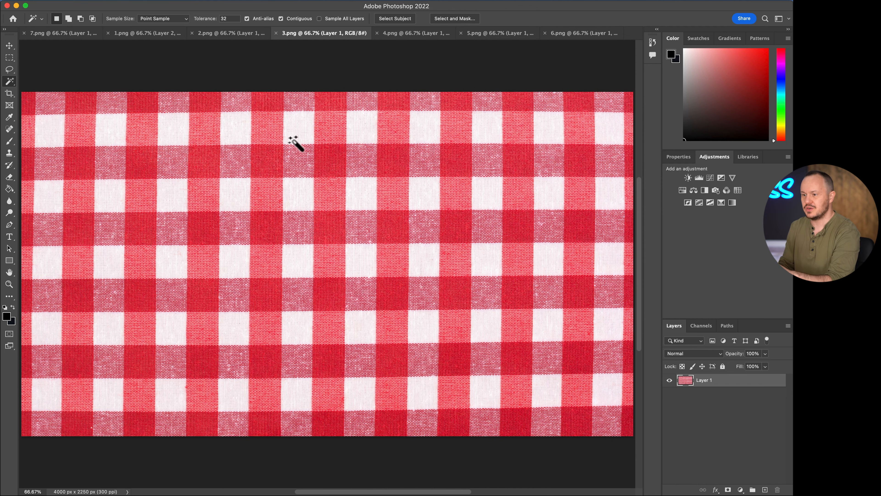
click(130, 34)
key(super+v)
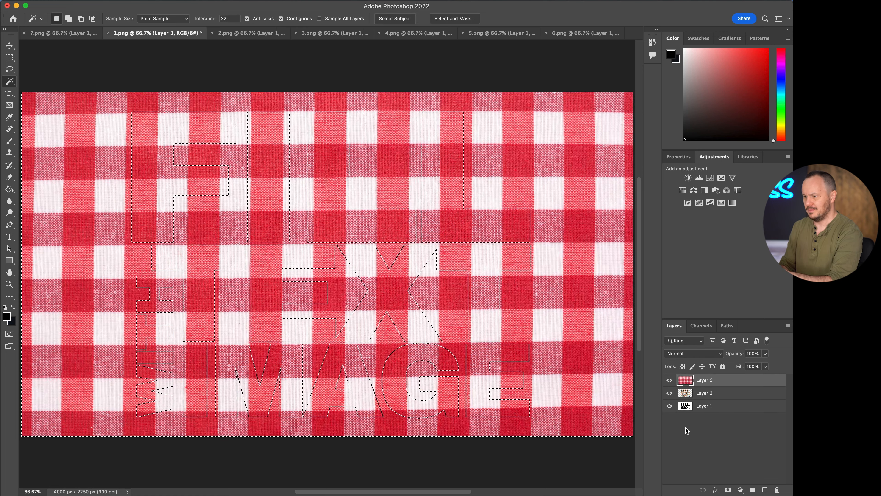
key(Delete)
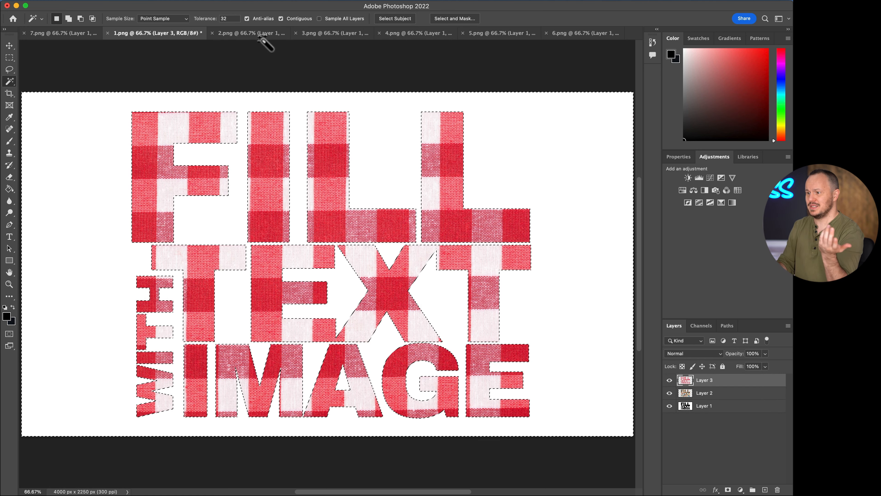
Paste the pool water image from 4.png into 1.png and delete everything outside the letters.
click(407, 36)
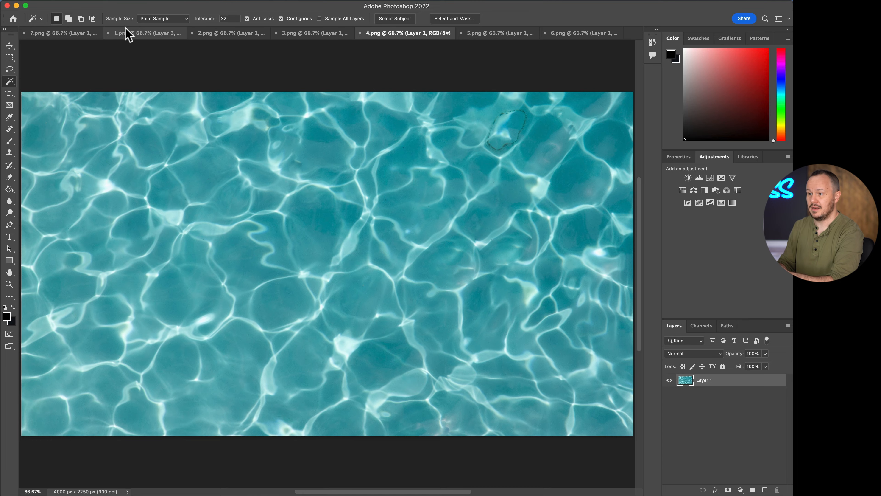
click(139, 34)
key(super+v)
key(Delete)
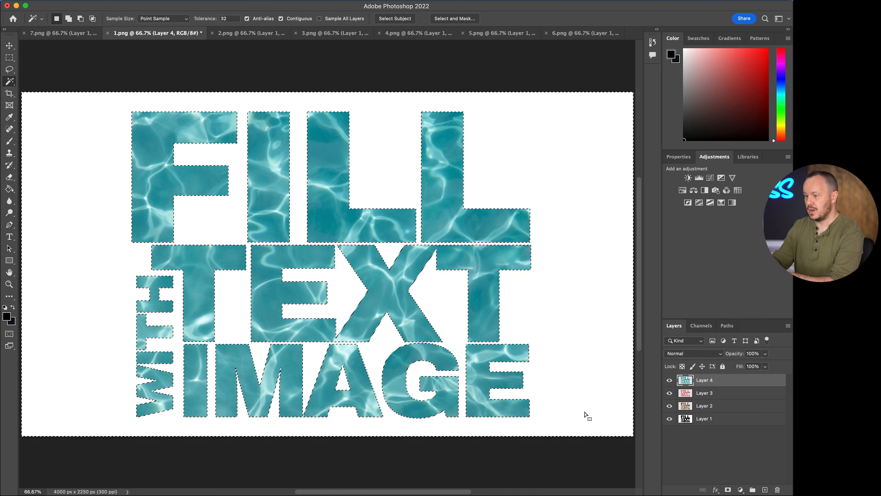
Paste the colorful bubbles image from 5.png into 1.png and remove the area outside the letters.
click(409, 34)
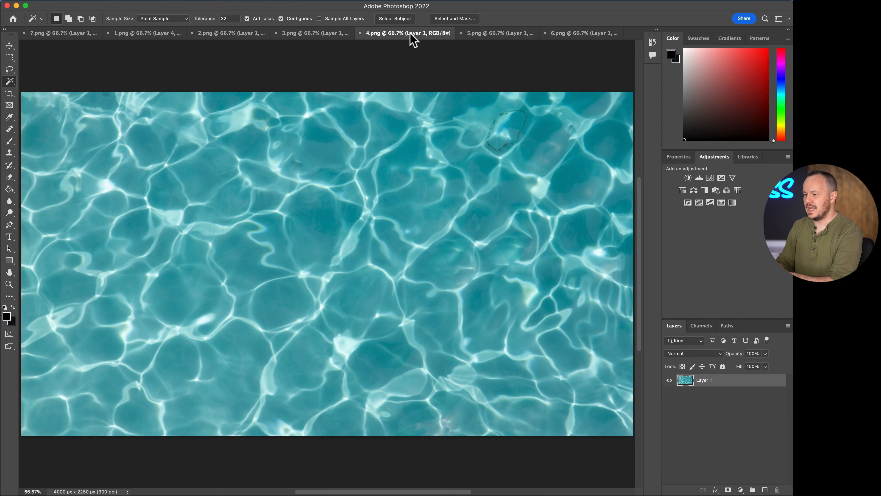
click(491, 34)
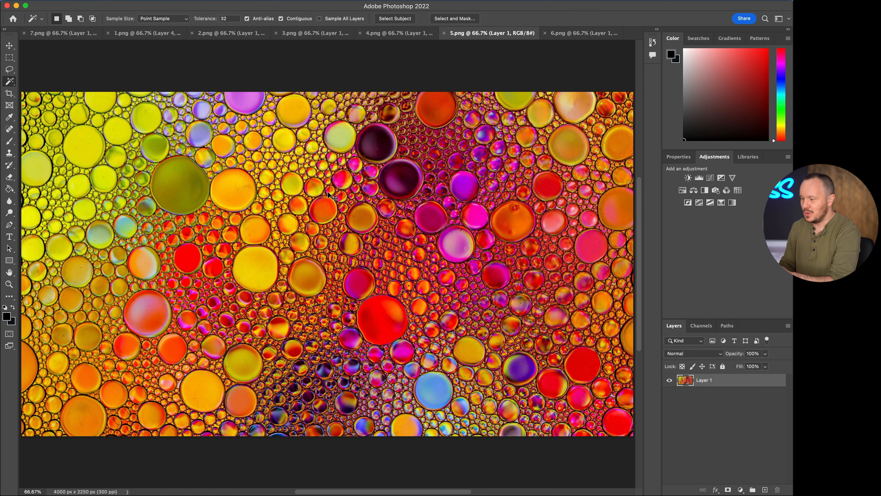
click(144, 34)
key(super+v)
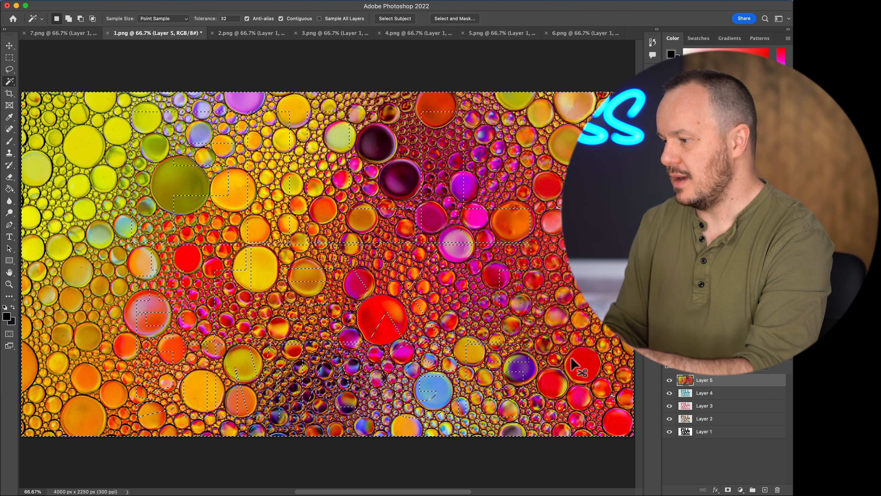
key(Delete)
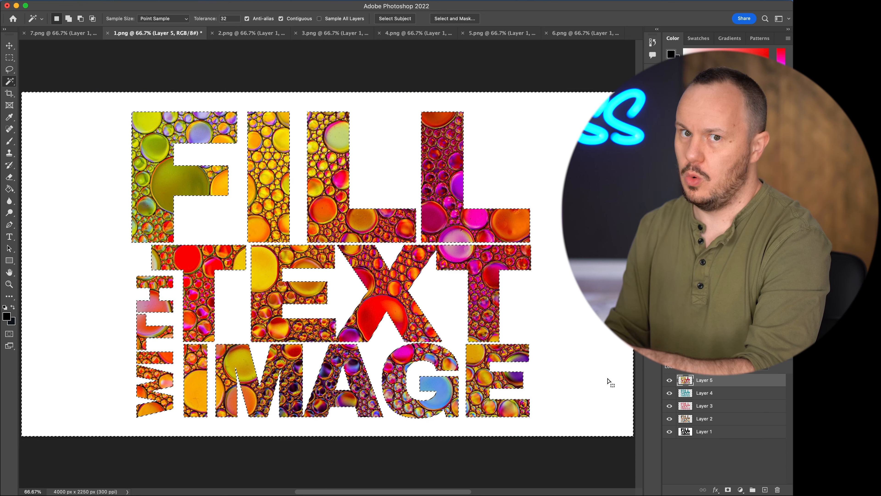
Fill the lettering with the purple crystal image from 6.png and the flower image from 7.png on new layers, and clear the selection.
click(586, 33)
click(76, 35)
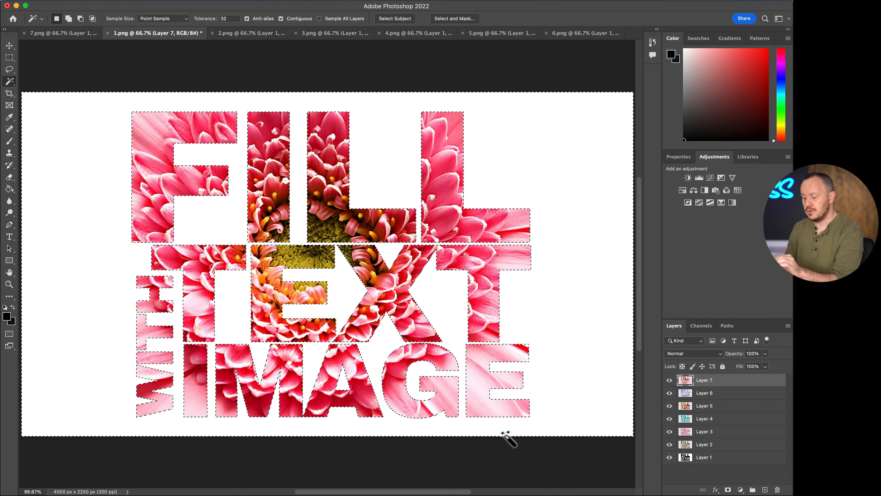
key(super+d)
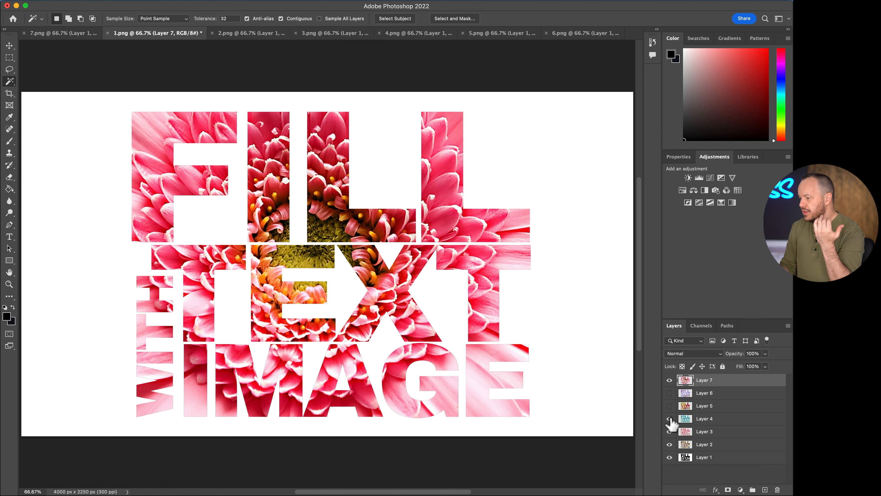
Hide every layer except the flower-filled Layer 7 and export it as a PNG named flowers to the Desktop.
click(669, 457)
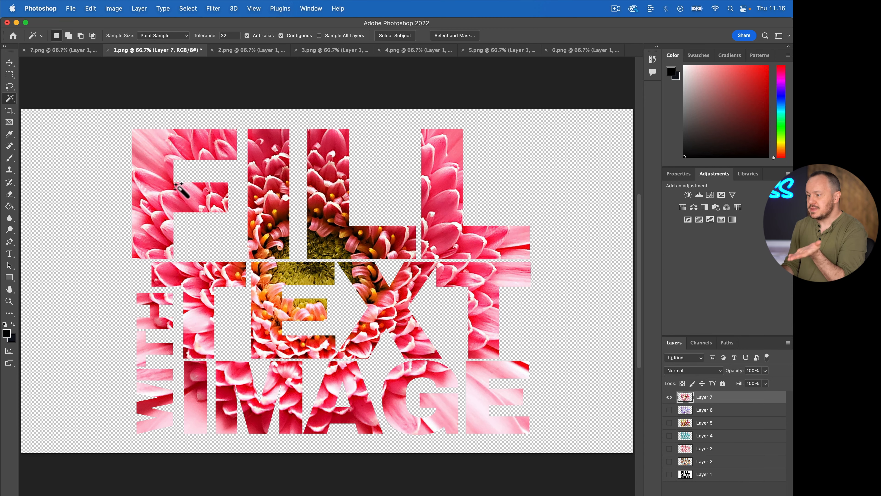
click(73, 8)
mouse_move(104, 142)
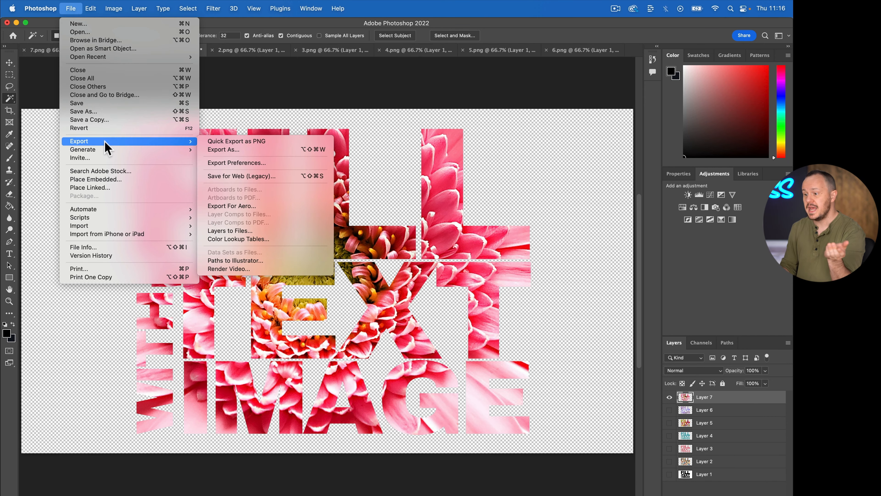
click(238, 143)
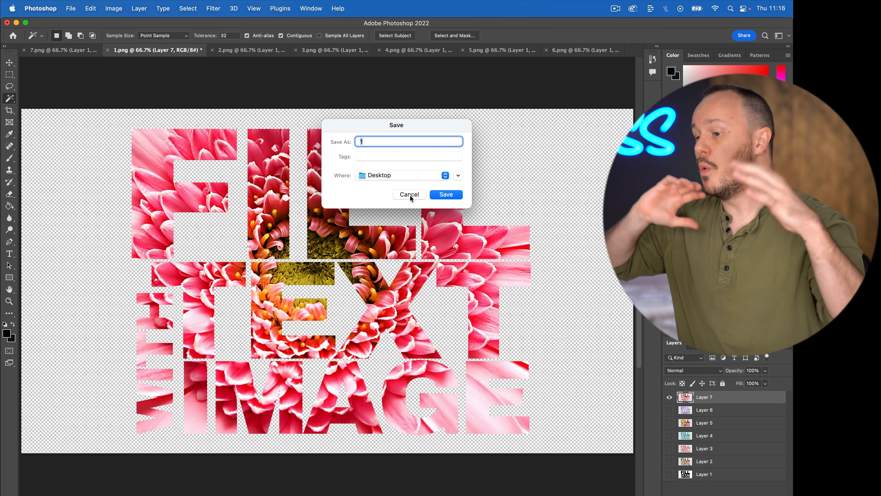
text(flowers)
click(446, 195)
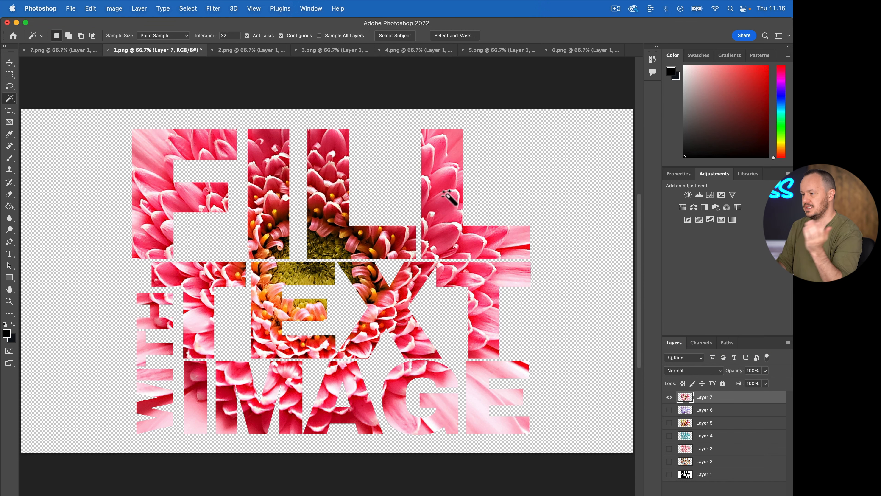
Show only the purple crystal lettering on Layer 6 and export it as a PNG named crystals.
click(709, 411)
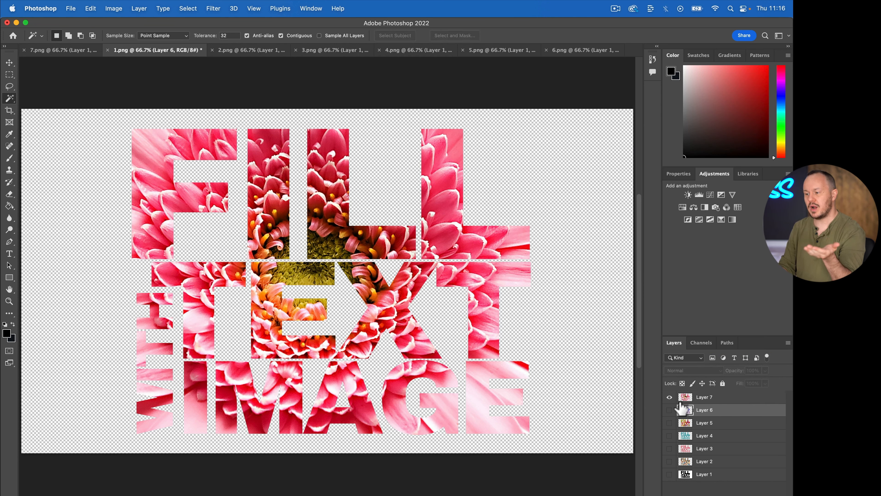
click(669, 397)
click(669, 410)
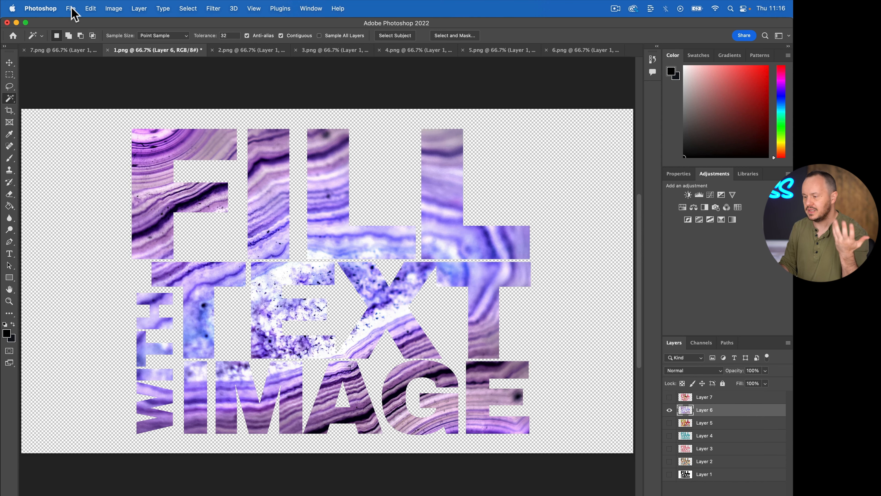
click(71, 9)
click(98, 110)
text(c)
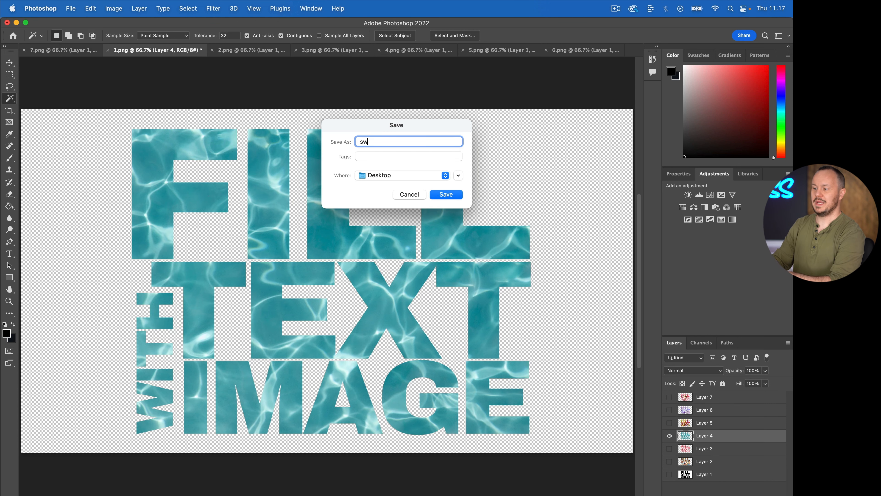
Export the bubbles, pool water, gingham and striped lettering as separate PNGs named bubbles, swimming poool, picnic and stripesss.
click(449, 198)
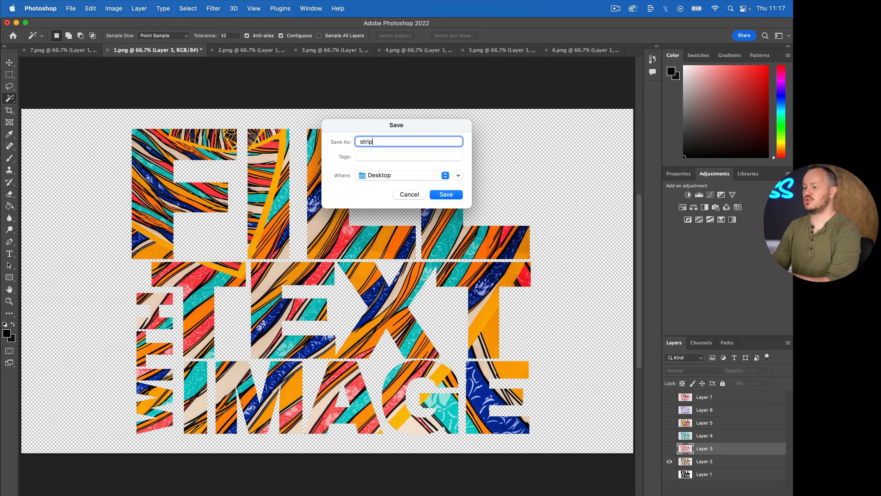
click(439, 195)
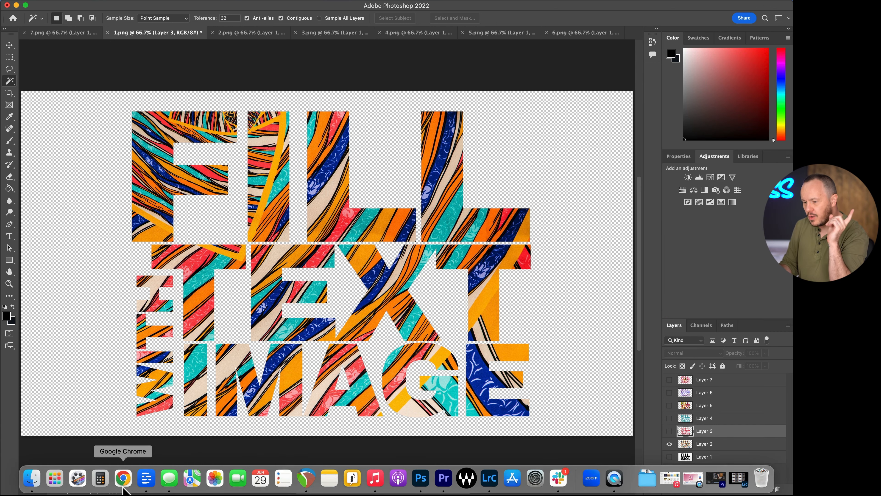
Switch to the FILL design in Canva in Chrome and add a blank page 8 after the flower page.
click(123, 486)
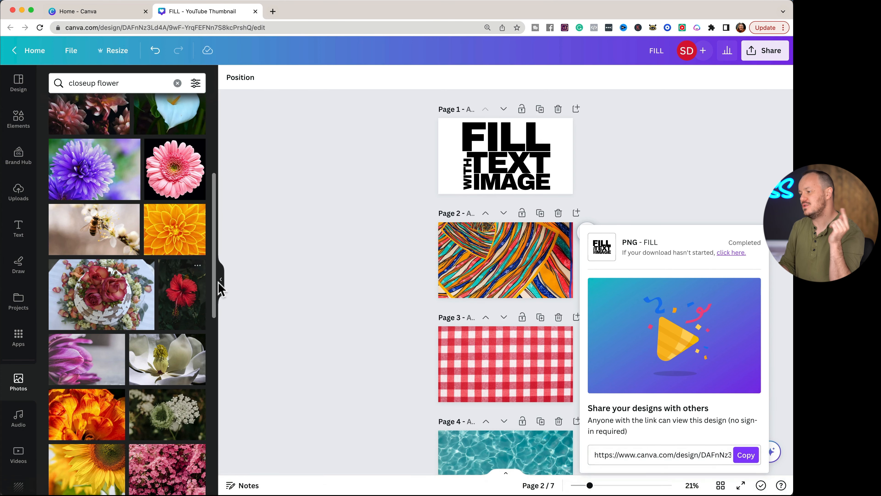
click(305, 309)
scroll(565, 276, down, 2)
scroll(565, 276, down, 10)
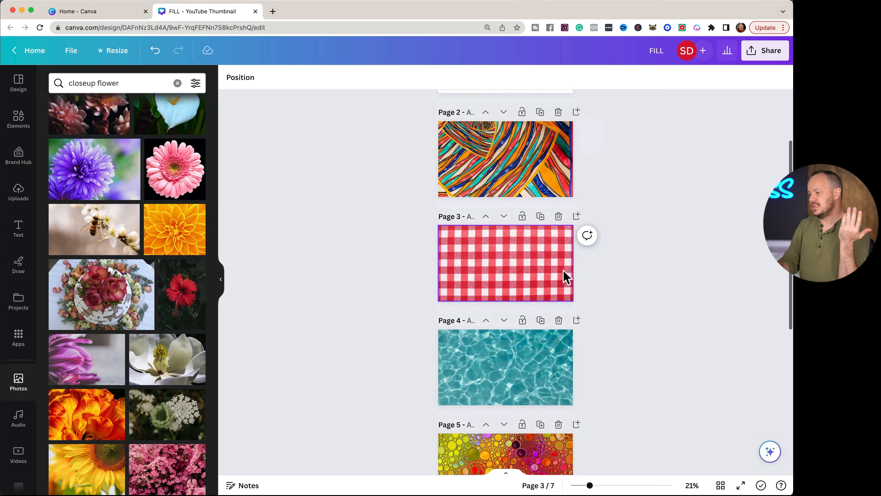
click(534, 454)
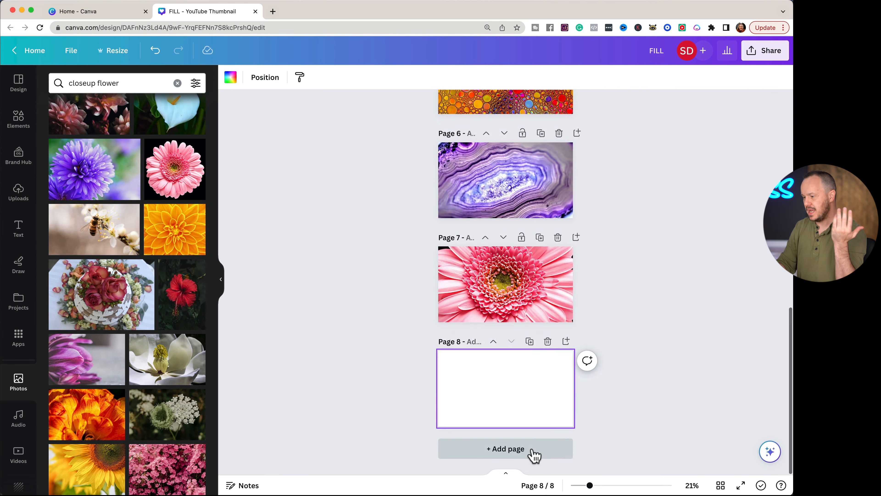
Upload the six exported PNGs, from stripesss.png to flowers.png, from the Desktop.
click(18, 191)
click(124, 109)
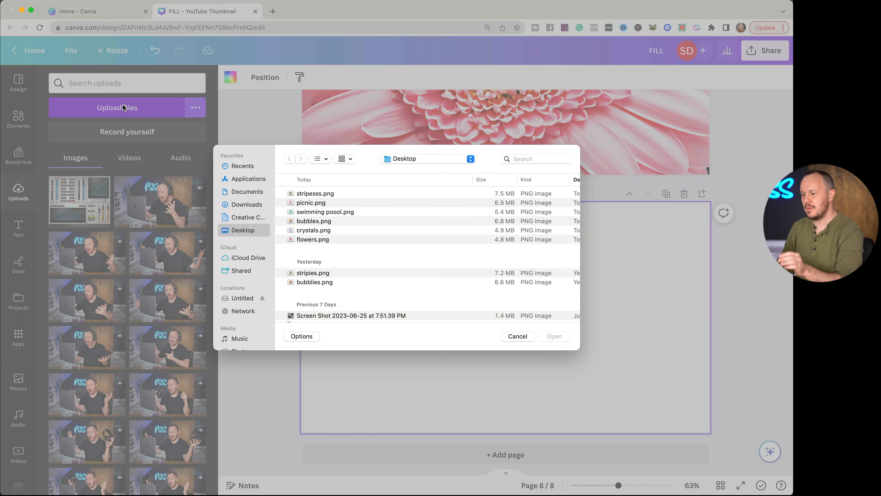
click(341, 194)
shift+click(330, 240)
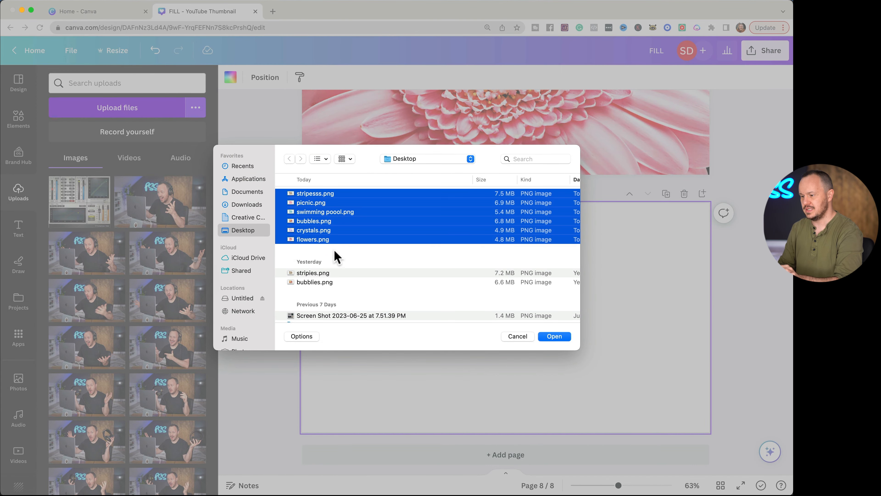
click(561, 337)
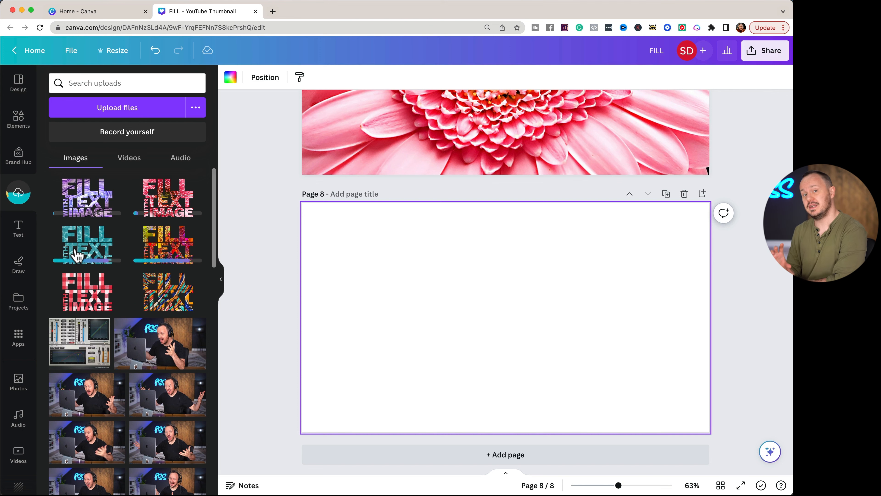
Place the uploaded bubble-filled lettering on page 8 and enlarge it to cover most of the page.
click(181, 246)
scroll(360, 297, up, 5)
scroll(360, 297, down, 3)
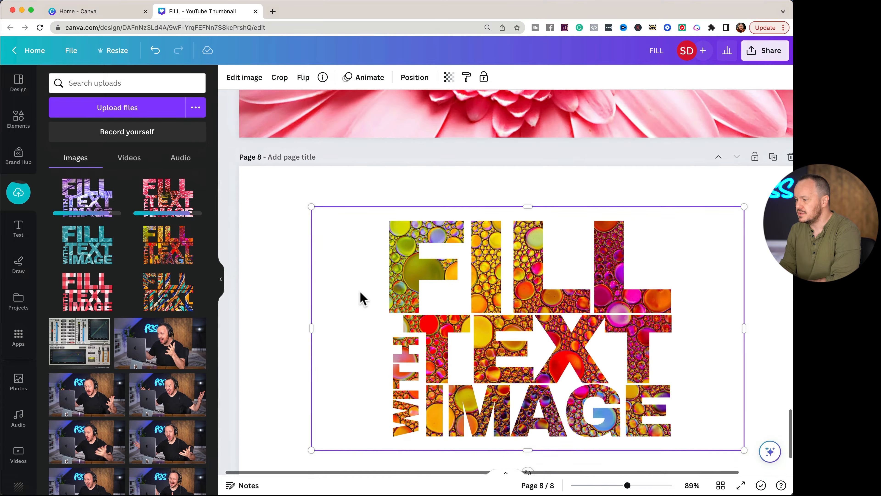
scroll(359, 297, down, 2)
drag(311, 388, 283, 426)
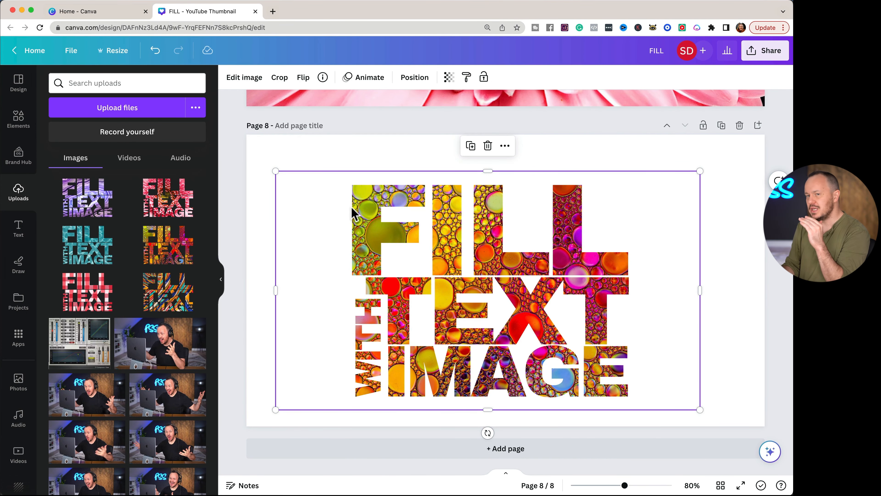
Open the shadow effects for the bubble lettering, try Drop, and choose Glow with its settings open.
click(245, 78)
scroll(141, 304, down, 15)
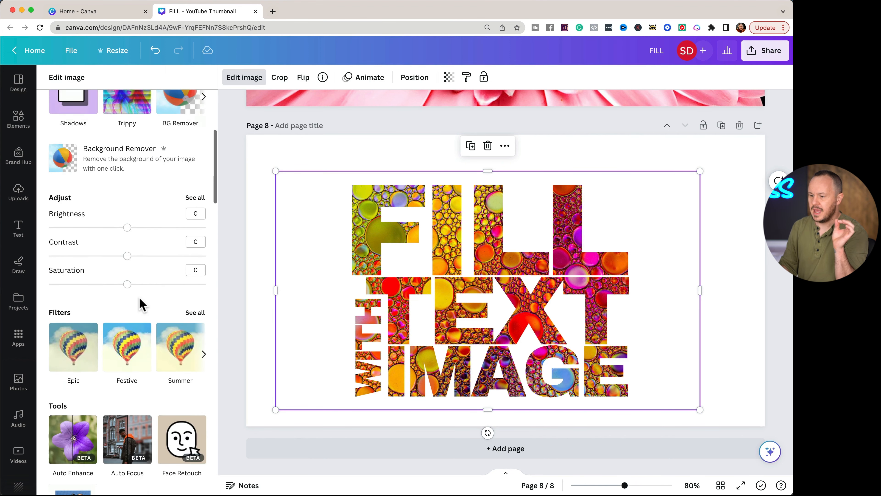
scroll(142, 305, down, 4)
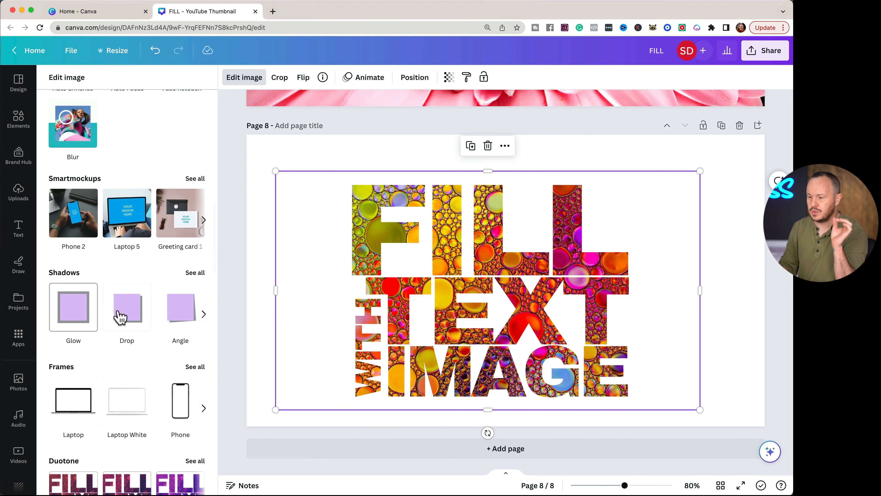
click(201, 277)
click(182, 125)
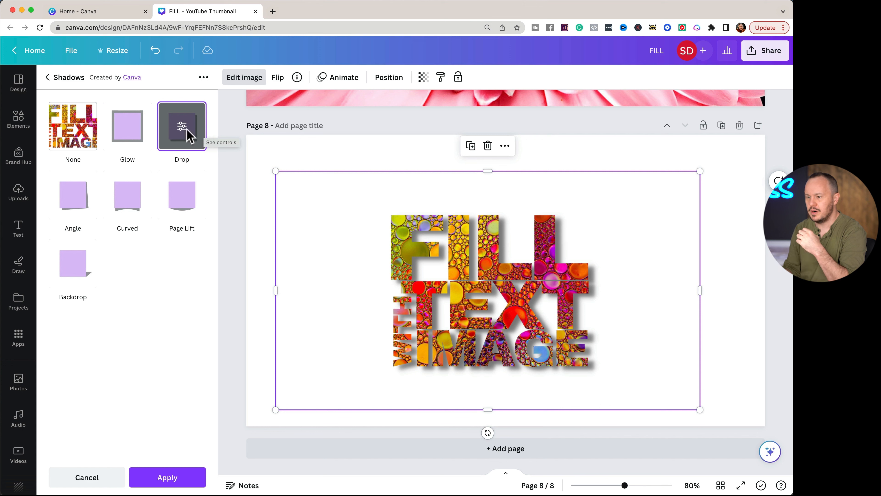
click(131, 128)
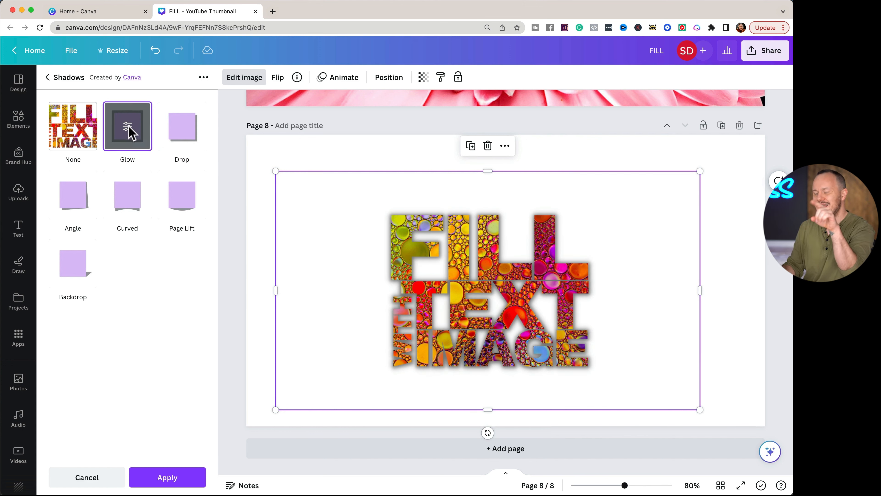
click(130, 131)
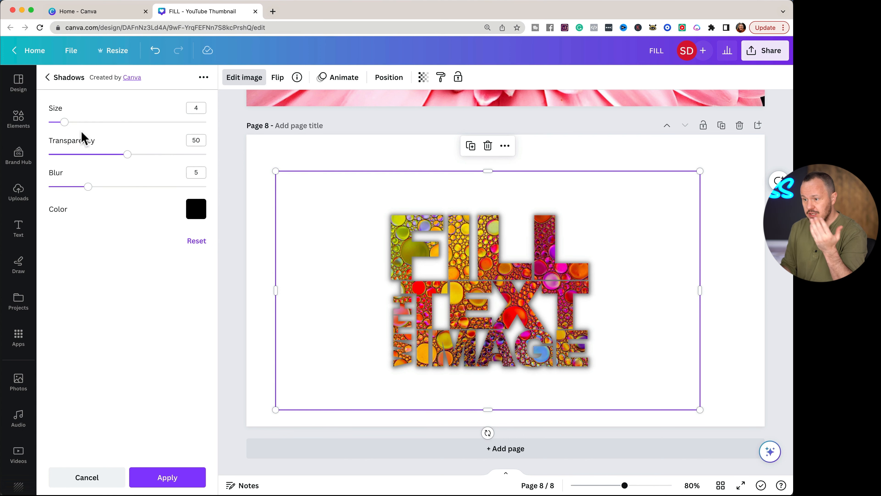
Set the glow's blur to 0, transparency to 100 and size to 3, and apply it as a black outline.
drag(88, 186, 49, 187)
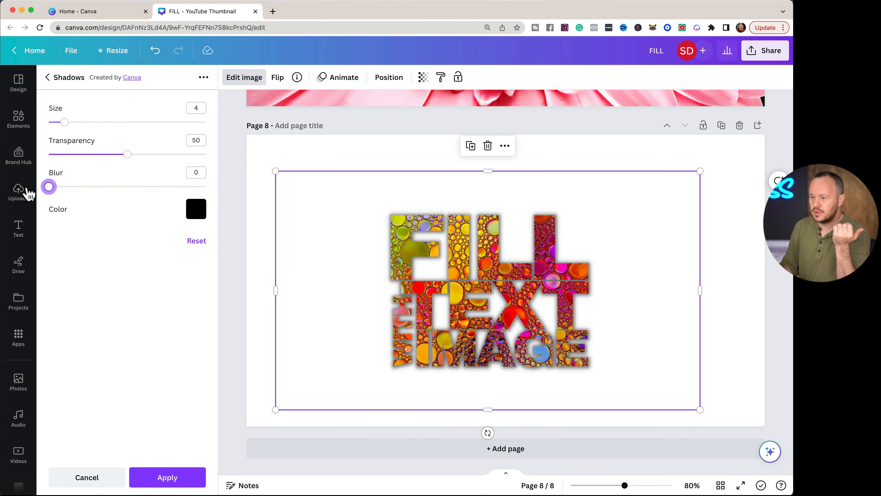
drag(127, 155, 262, 177)
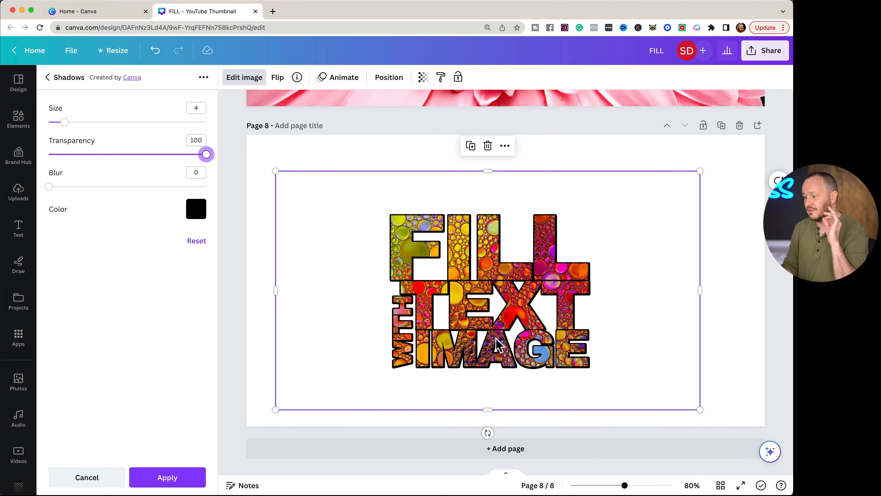
mouse_move(66, 125)
mouse_down()
mouse_move(104, 126)
mouse_move(63, 130)
mouse_up()
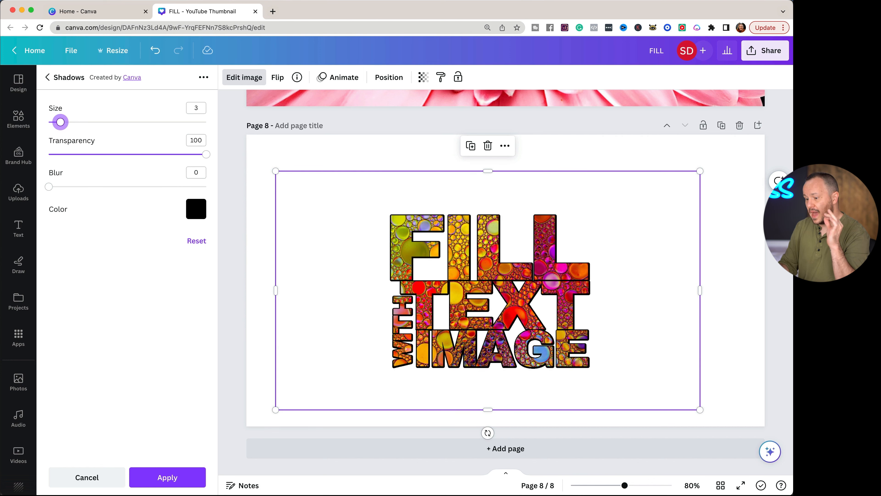
click(167, 479)
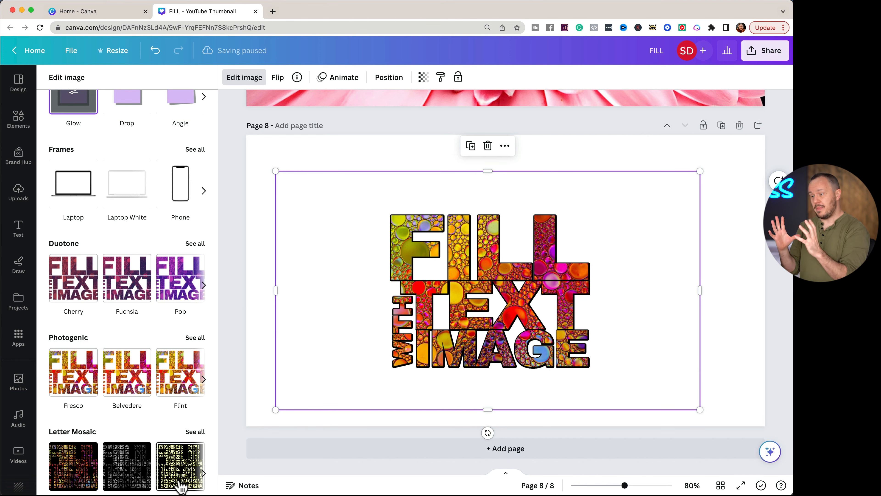